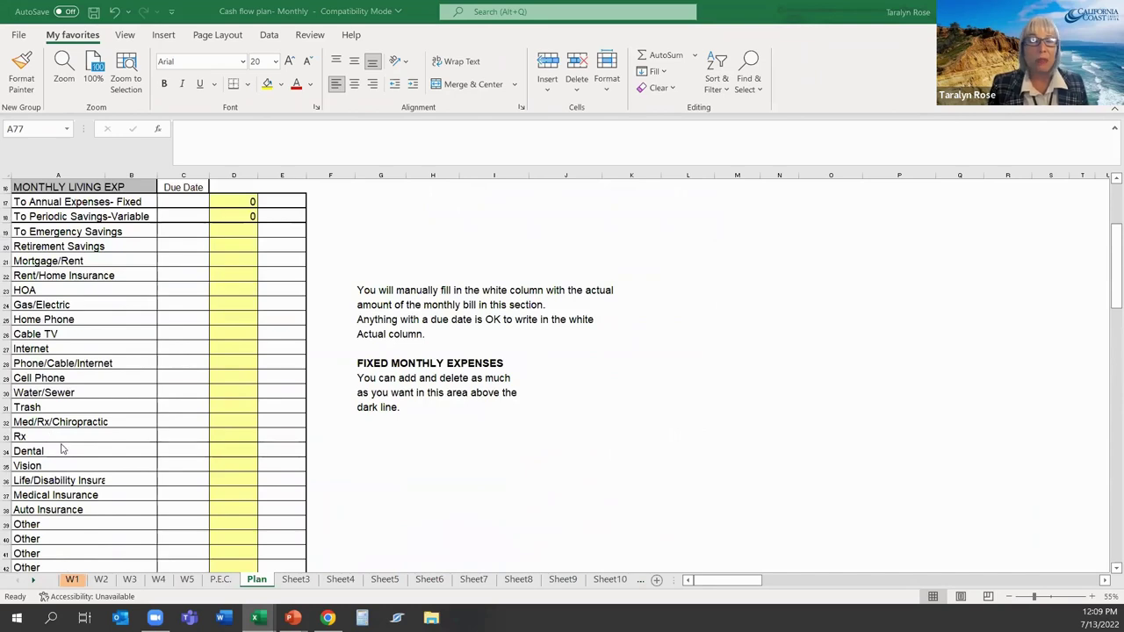
- Review the Plan sheet's fixed and variable monthly living expense categories down to the Consumer Debt section
scroll(79, 439, "down", 1)
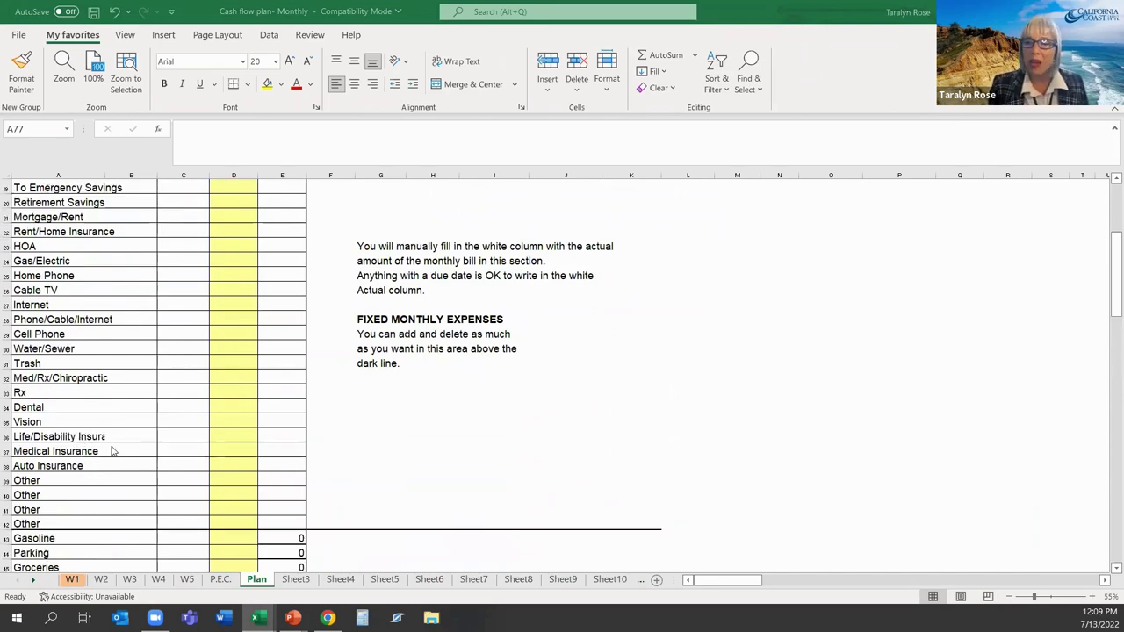
scroll(110, 448, "down", 3)
scroll(79, 404, "down", 1)
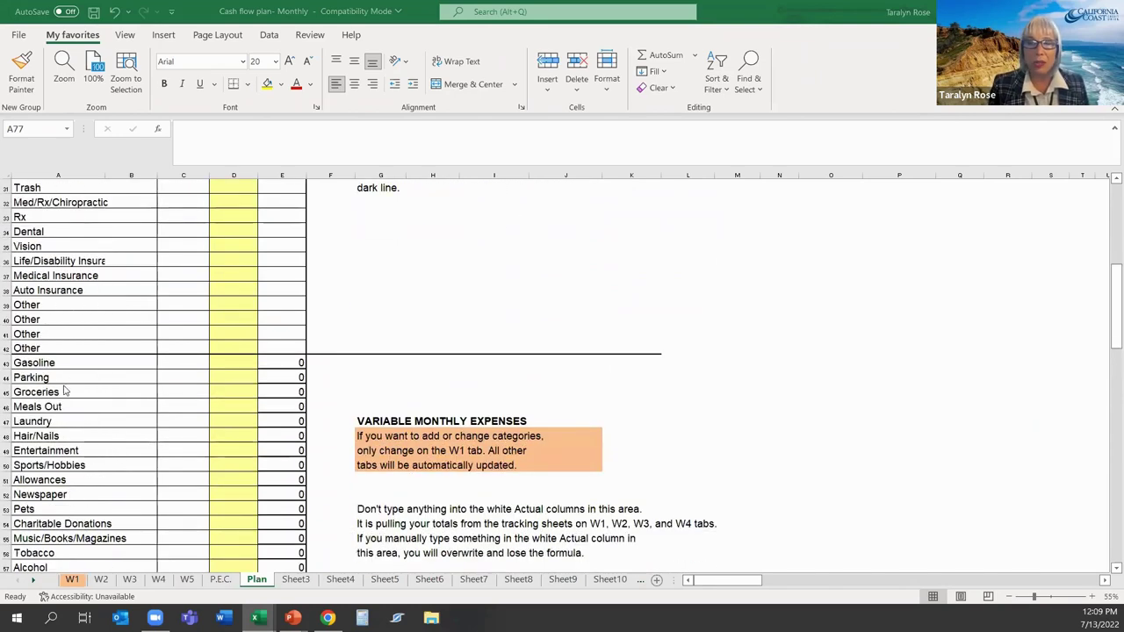
scroll(66, 391, "down", 2)
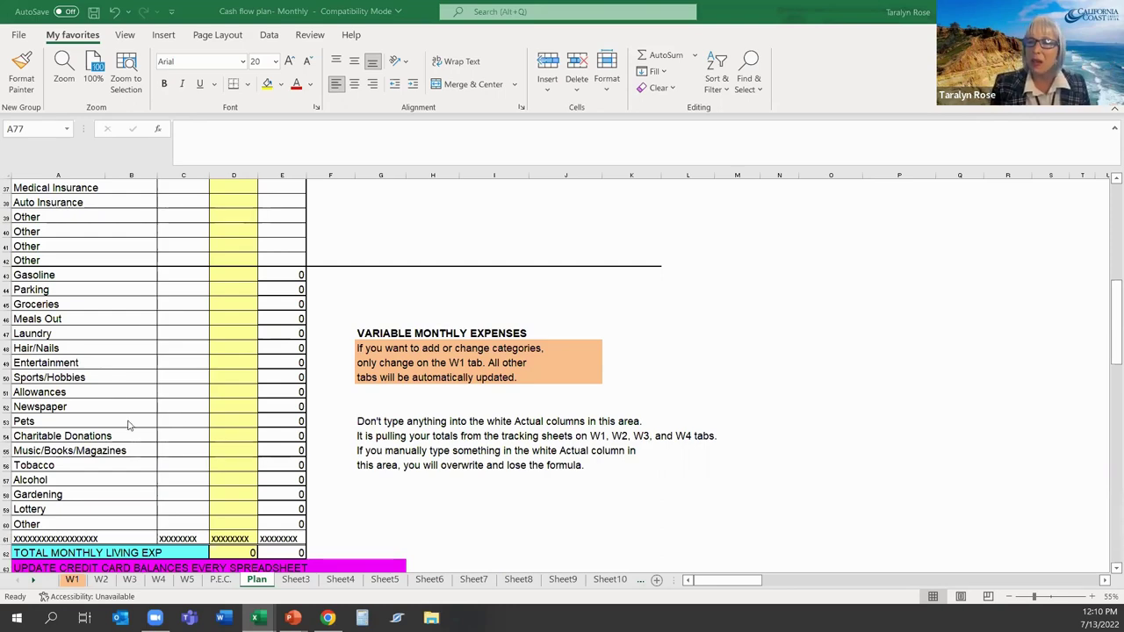
scroll(160, 424, "down", 3)
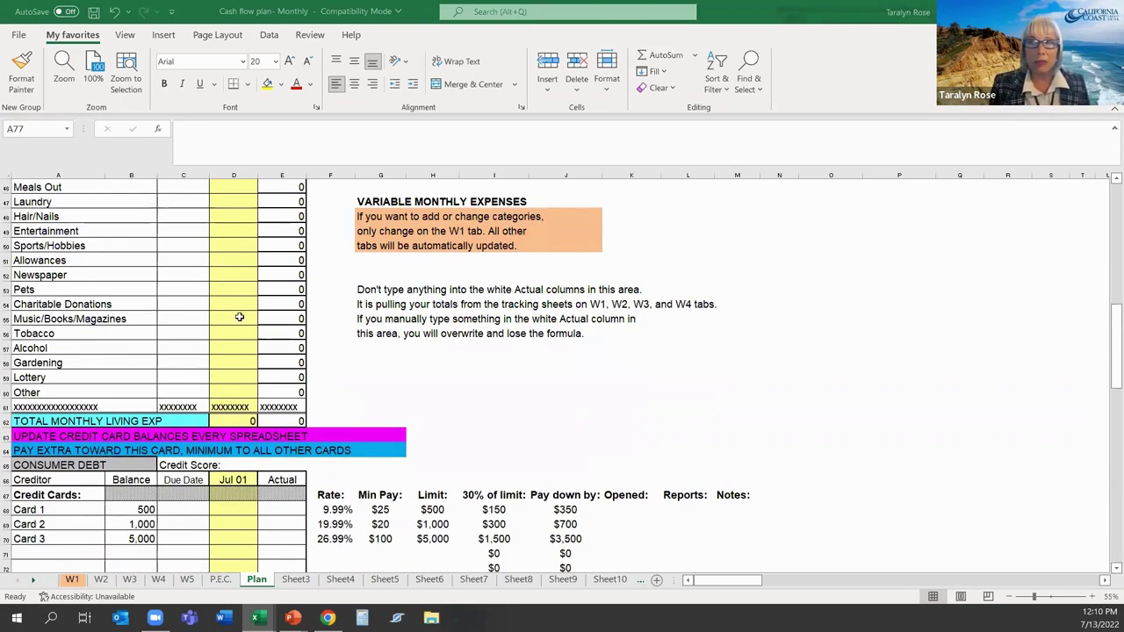
left_click(37, 290)
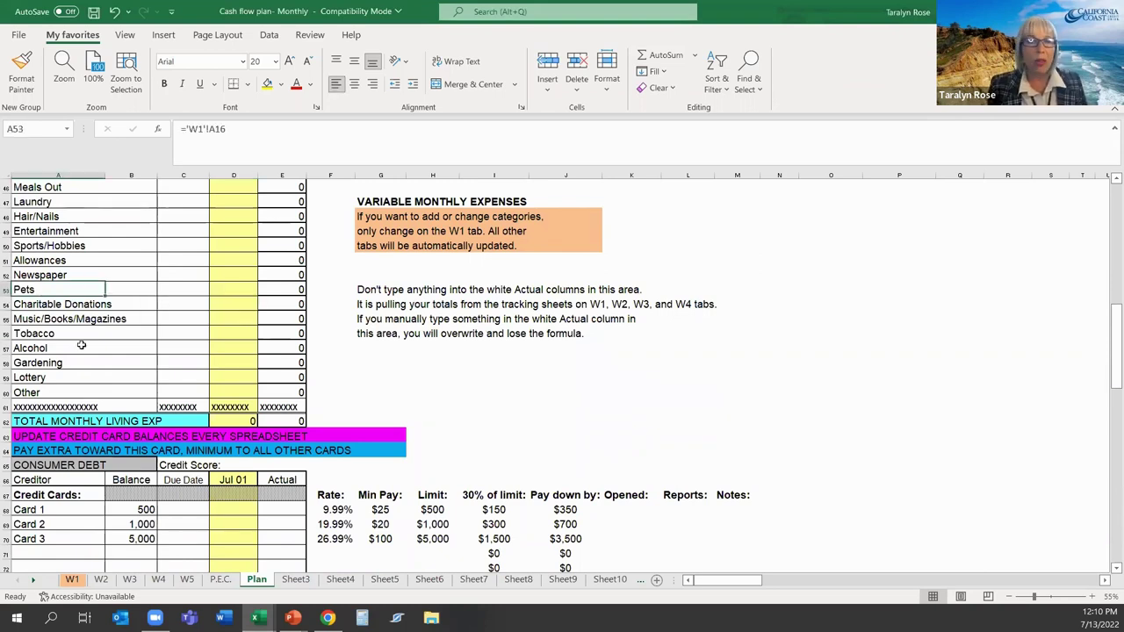
scroll(171, 356, "down", 2)
scroll(179, 370, "down", 2)
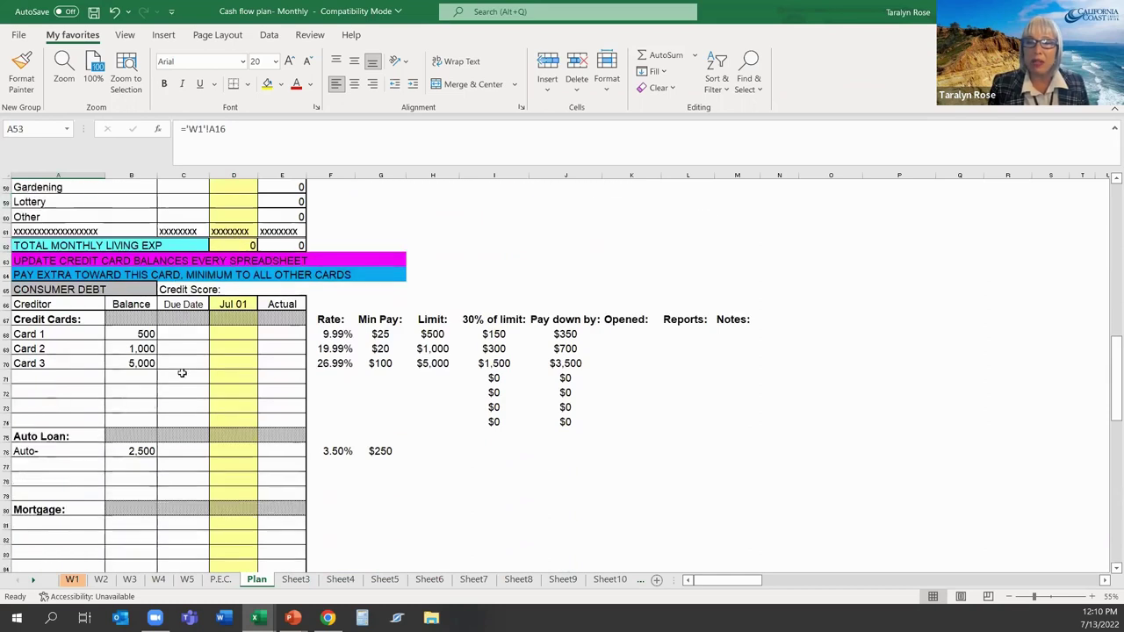
scroll(185, 378, "down", 1)
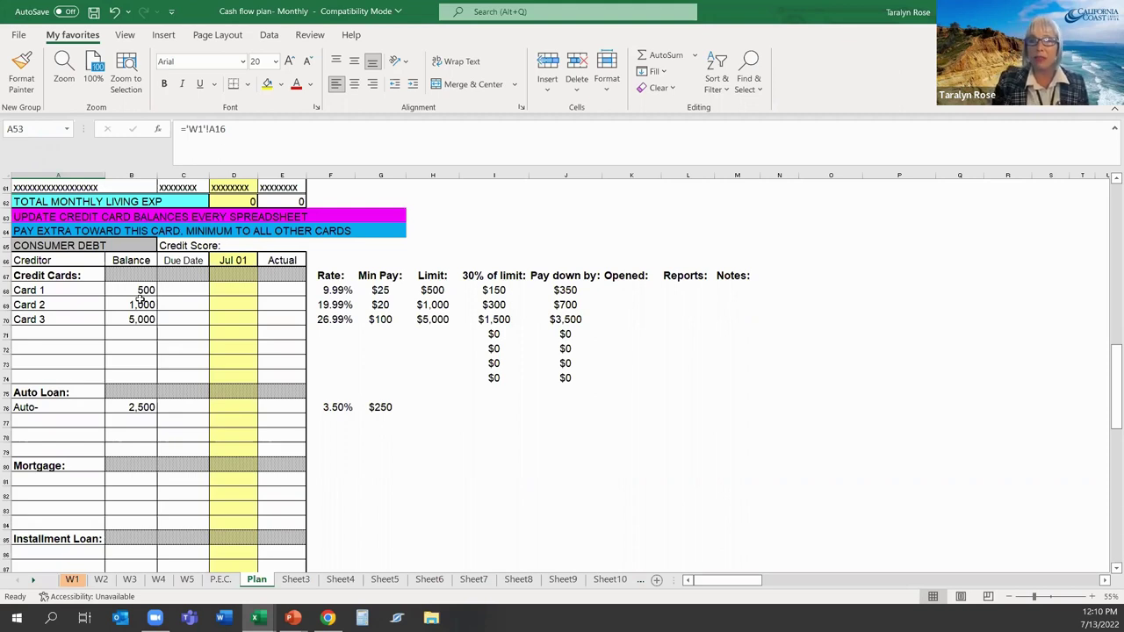
- Examine the credit cards' balances, rates, minimum payments and limits, and the auto loan entry in the Consumer Debt section
left_click_drag(127, 290, 137, 320)
key("ctrl+c")
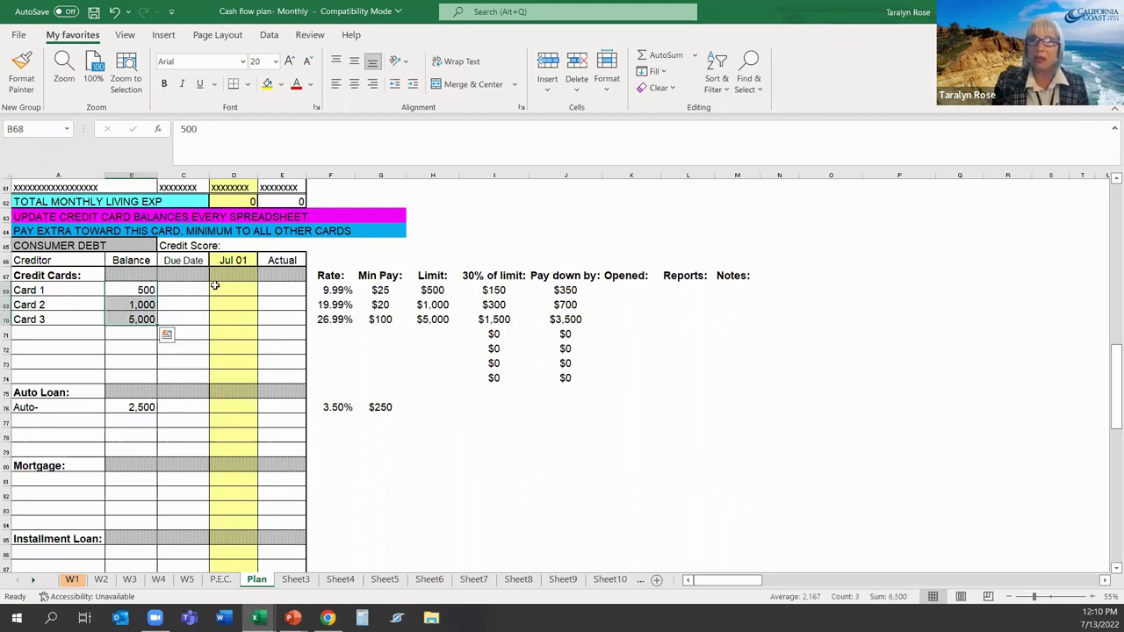
left_click_drag(329, 291, 325, 336)
left_click_drag(380, 289, 381, 350)
left_click_drag(426, 289, 432, 321)
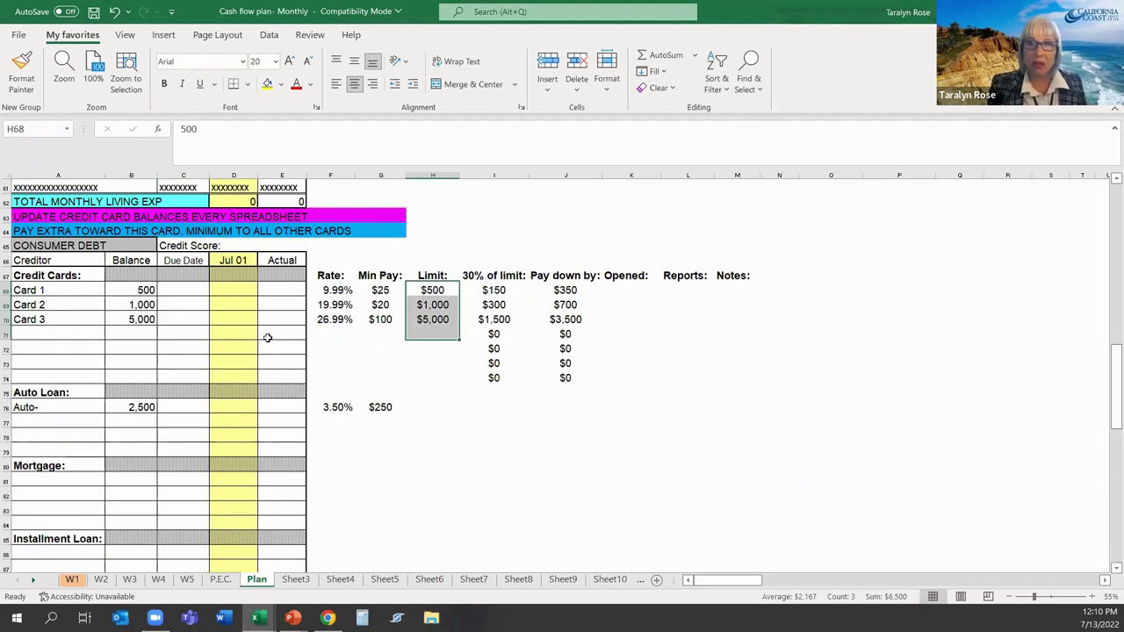
left_click_drag(141, 293, 141, 322)
key("ctrl+v")
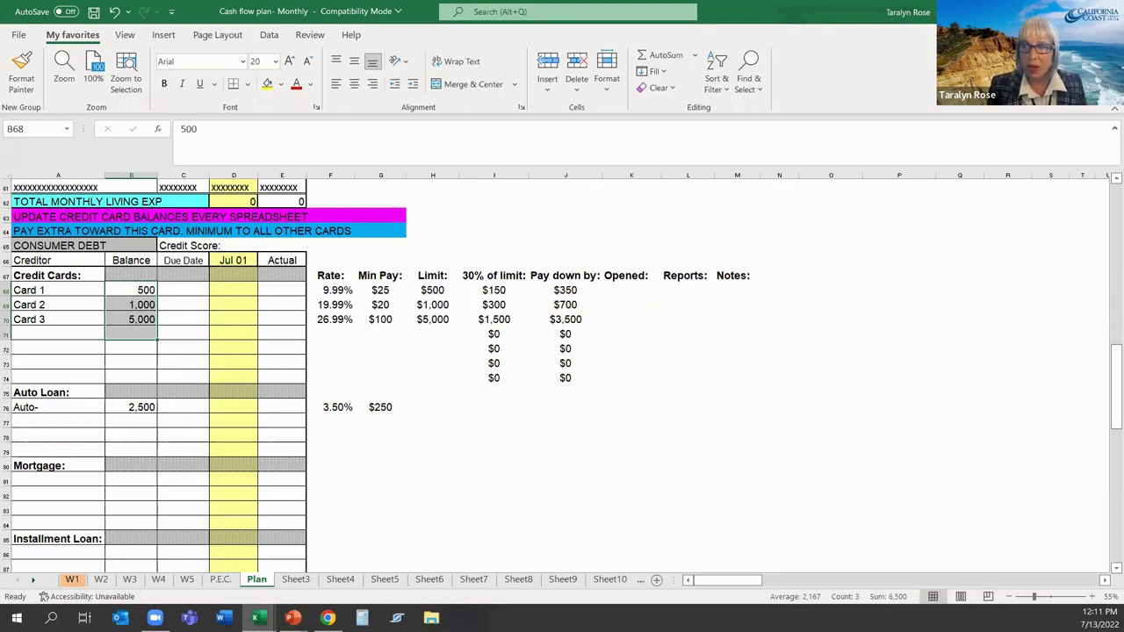
left_click(40, 406)
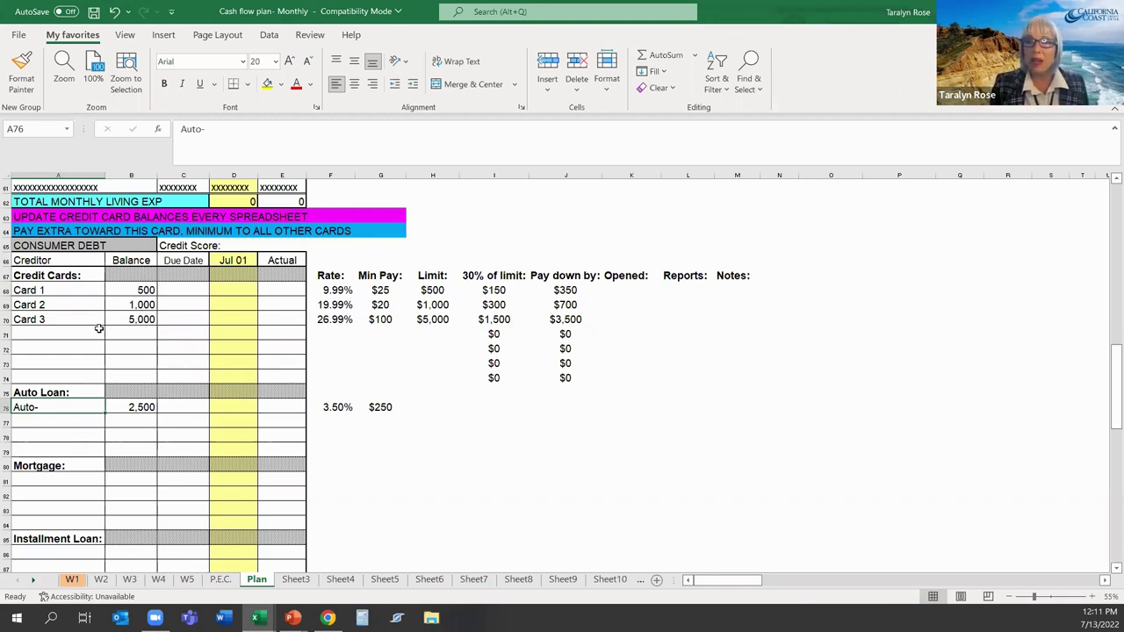
- Enter 200 as the Jul 01 payment for Card 3, the card with the highest rate
left_click(335, 323)
left_click_drag(43, 319, 342, 322)
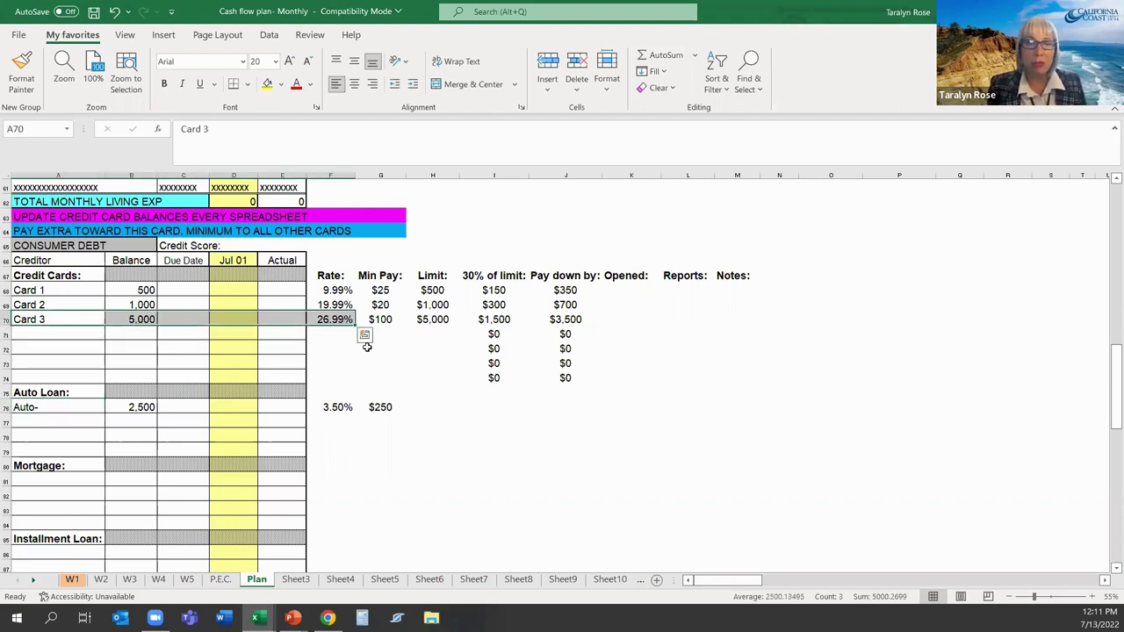
left_click(227, 322)
type("200")
key("Return")
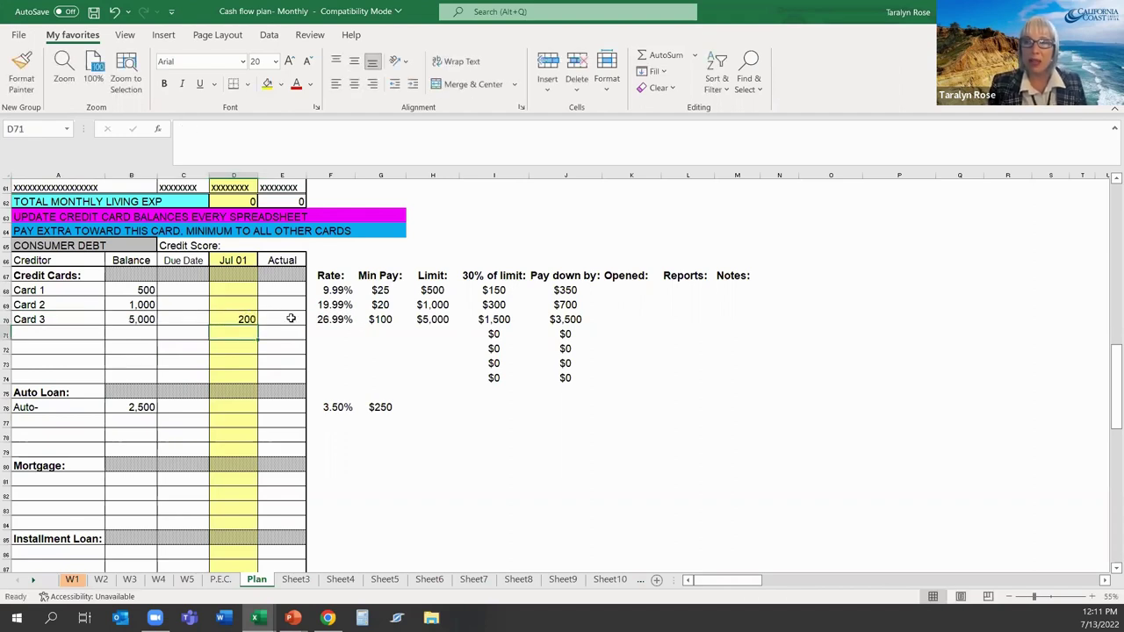
- Compare the balances and interest rates of Card 3 and Card 1 to decide which card gets extra payments
left_click(238, 319)
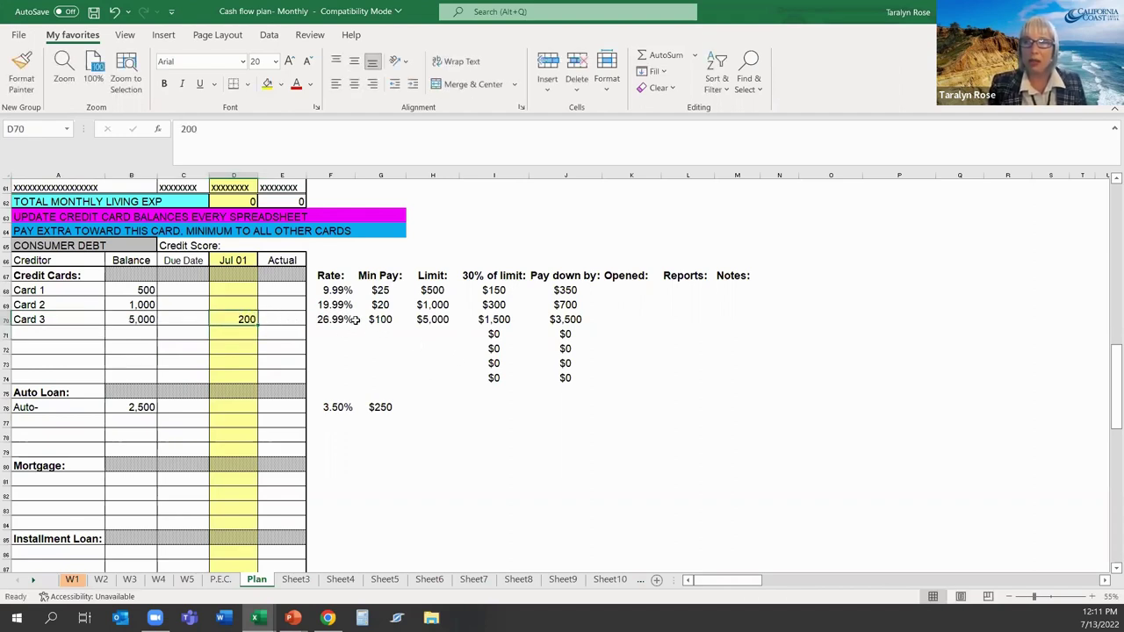
left_click(129, 319)
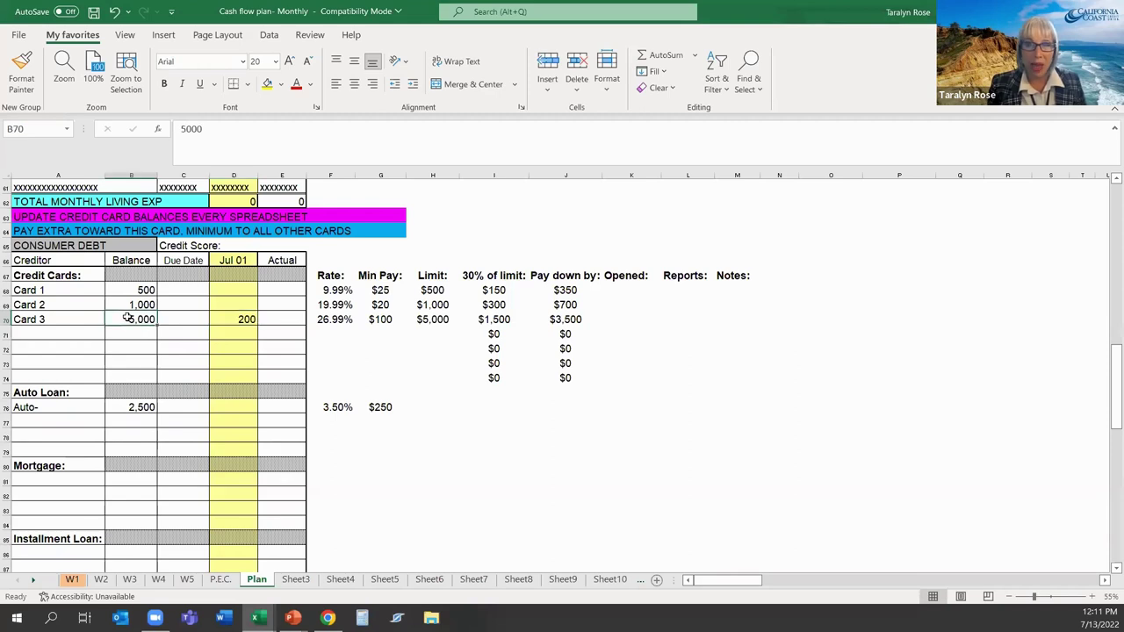
left_click(334, 320)
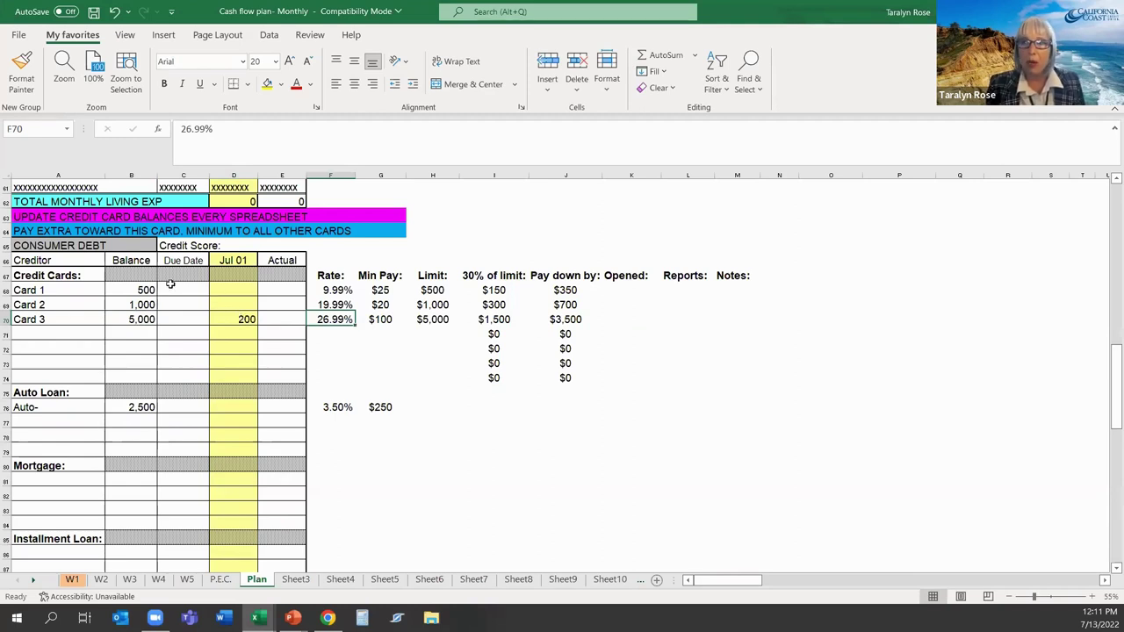
left_click(128, 288)
left_click(339, 291)
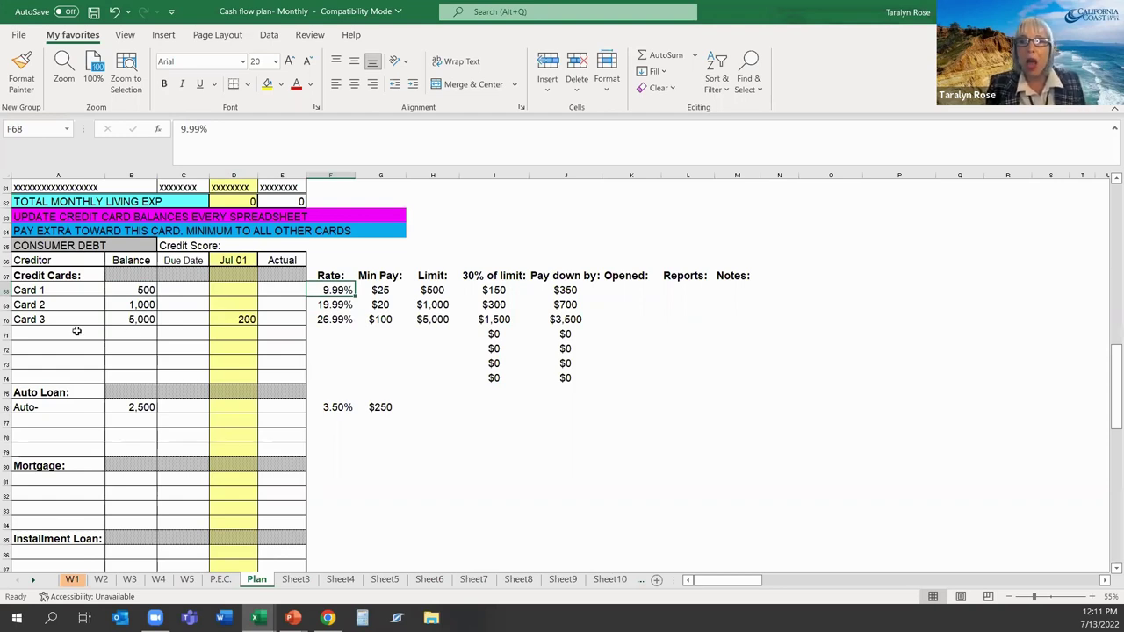
left_click(321, 320)
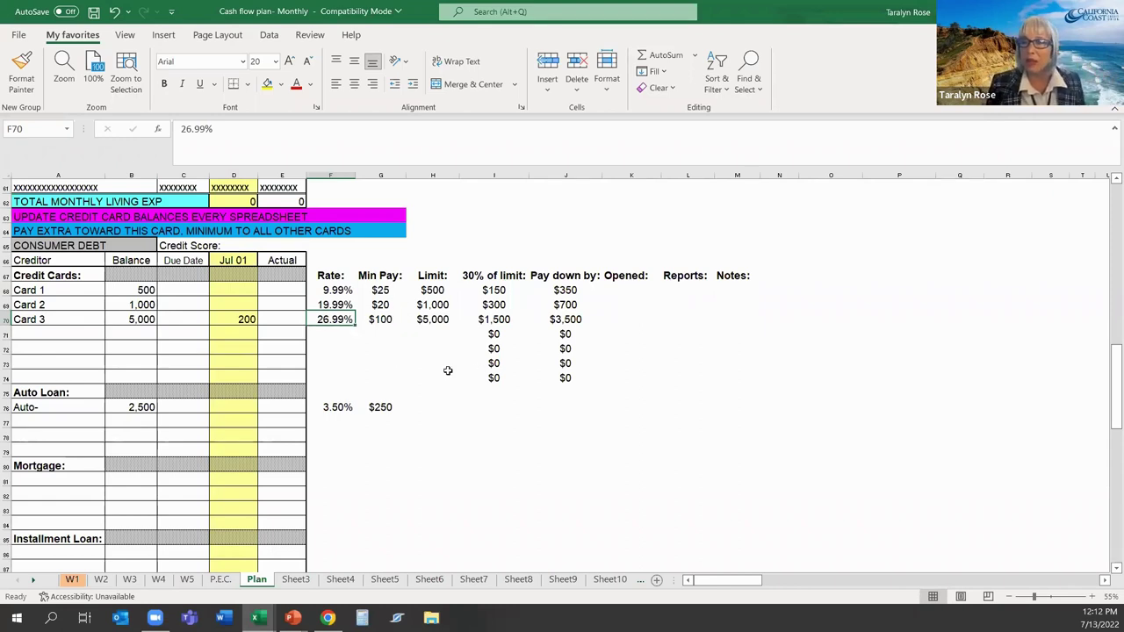
- Examine how the cards' balances and limits relate to the 30% of limit and Pay down by columns
left_click_drag(425, 277, 570, 321)
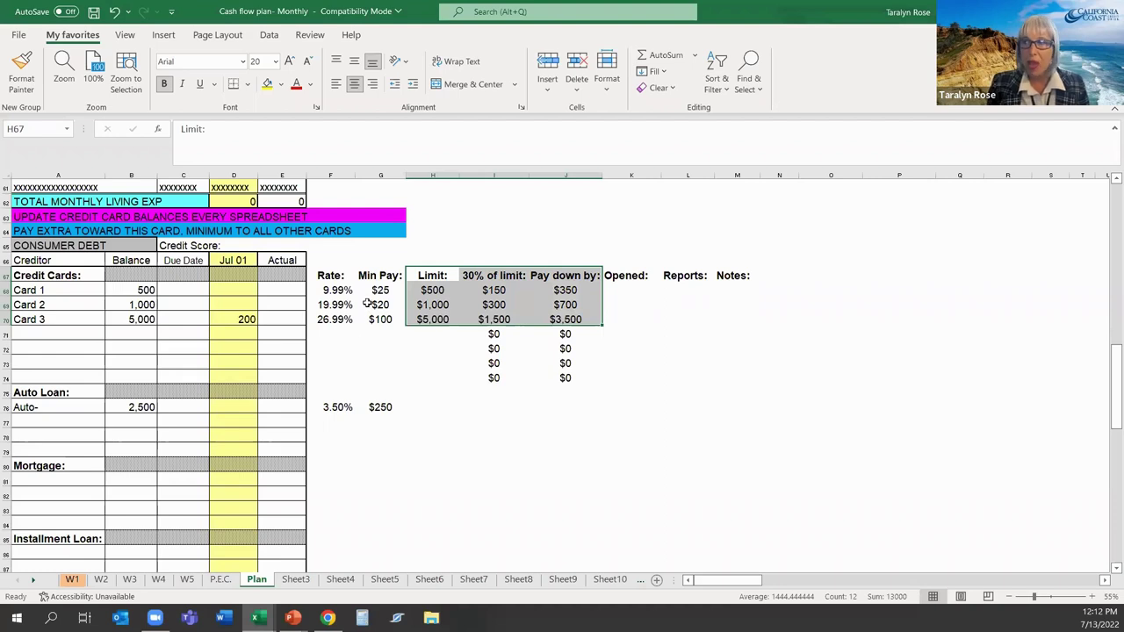
left_click_drag(135, 286, 141, 318)
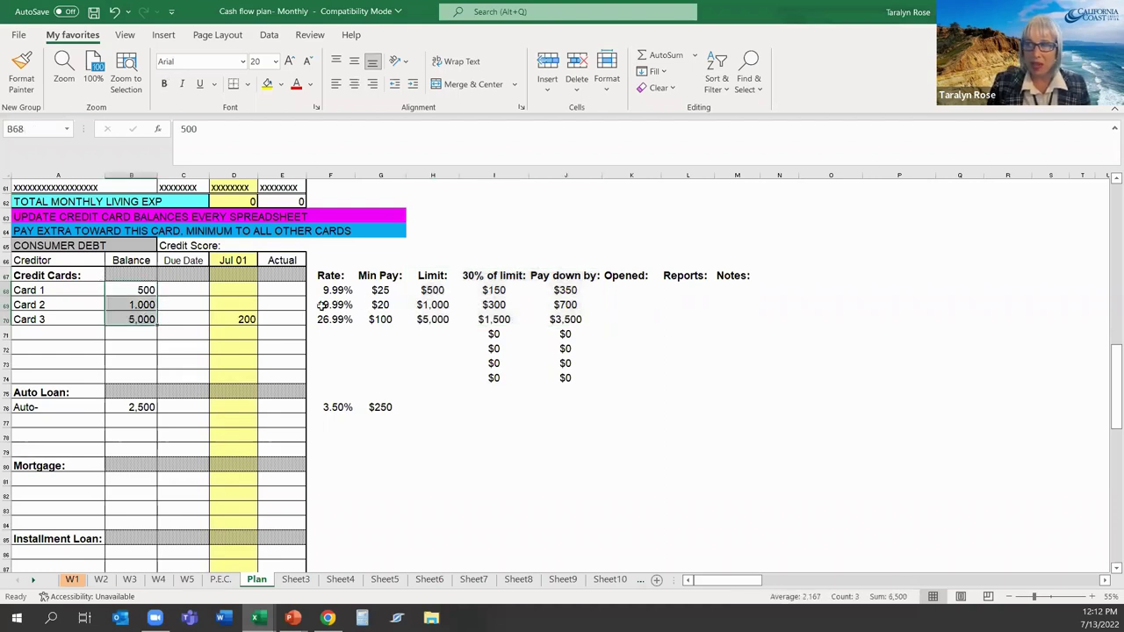
left_click(418, 294)
left_click(418, 300)
left_click_drag(491, 295, 500, 321)
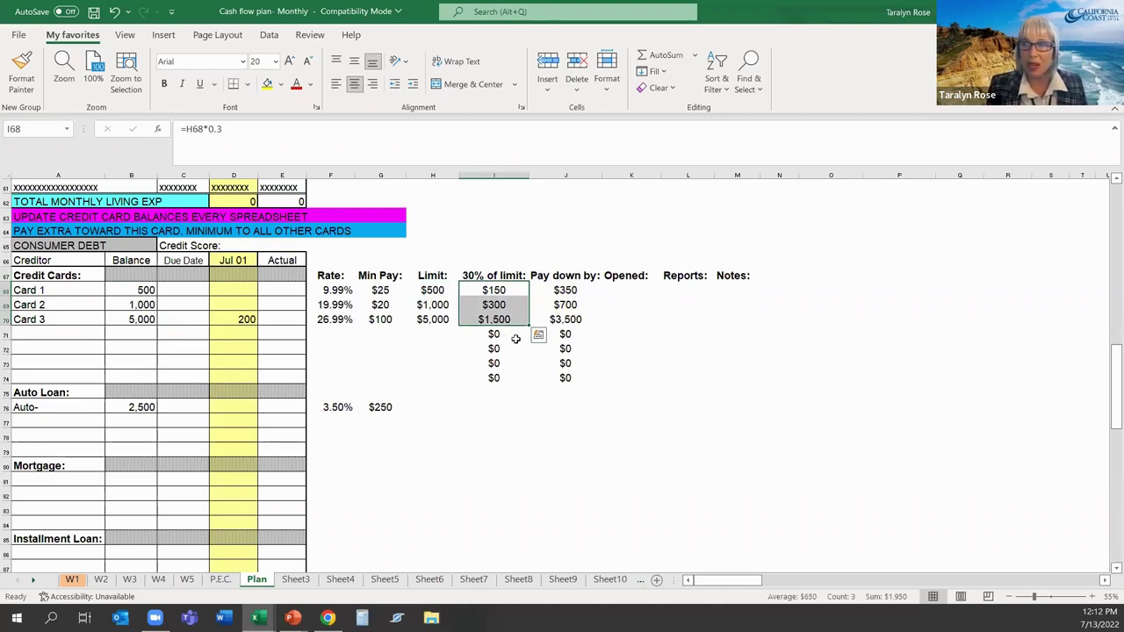
left_click_drag(567, 290, 567, 322)
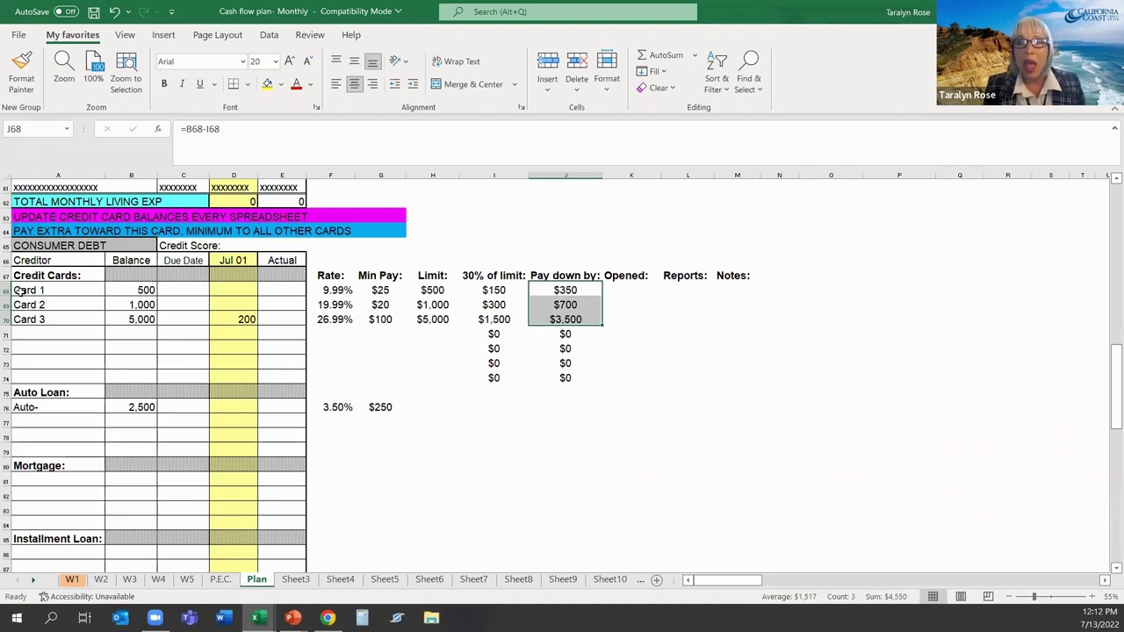
left_click(116, 290)
left_click_drag(472, 290, 478, 321)
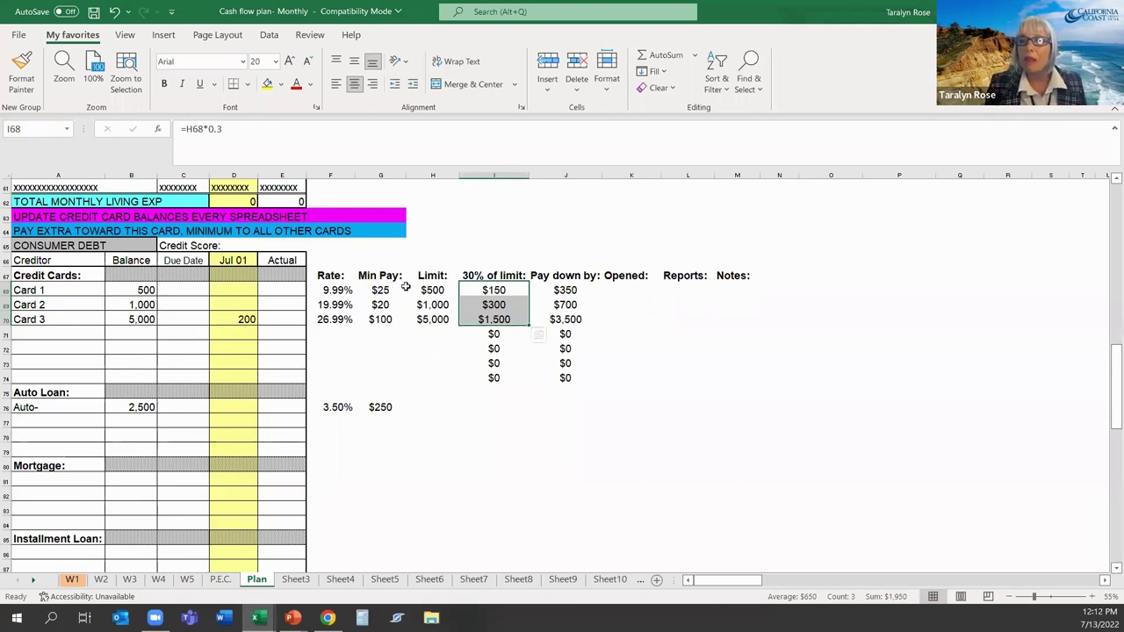
left_click(489, 290)
left_click(583, 290)
left_click(501, 291)
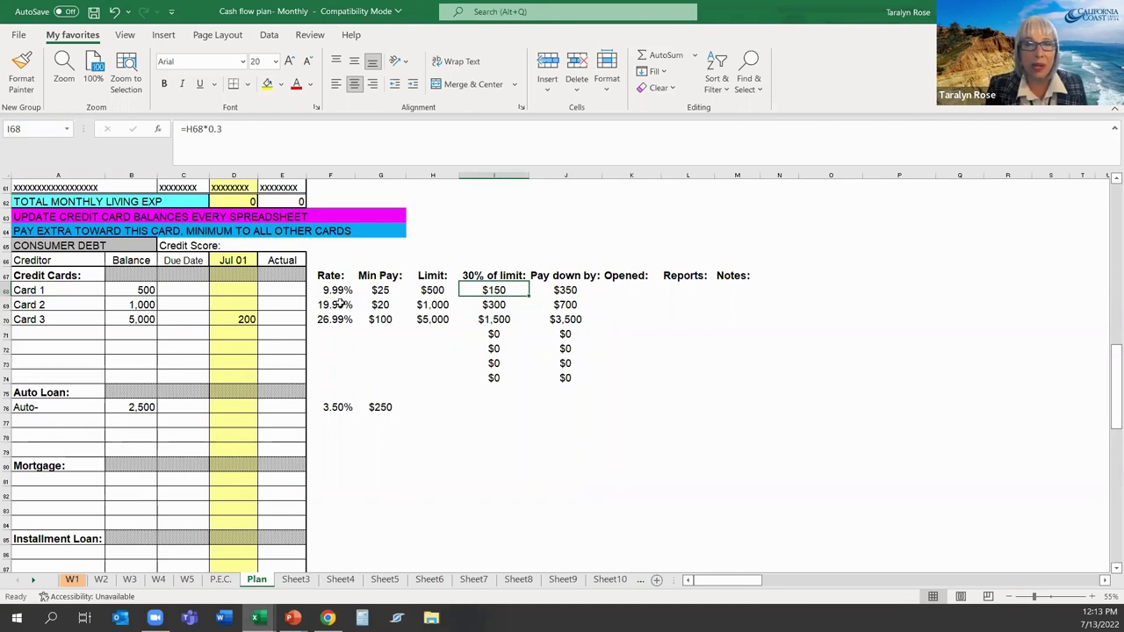
left_click(14, 305)
left_click(544, 305)
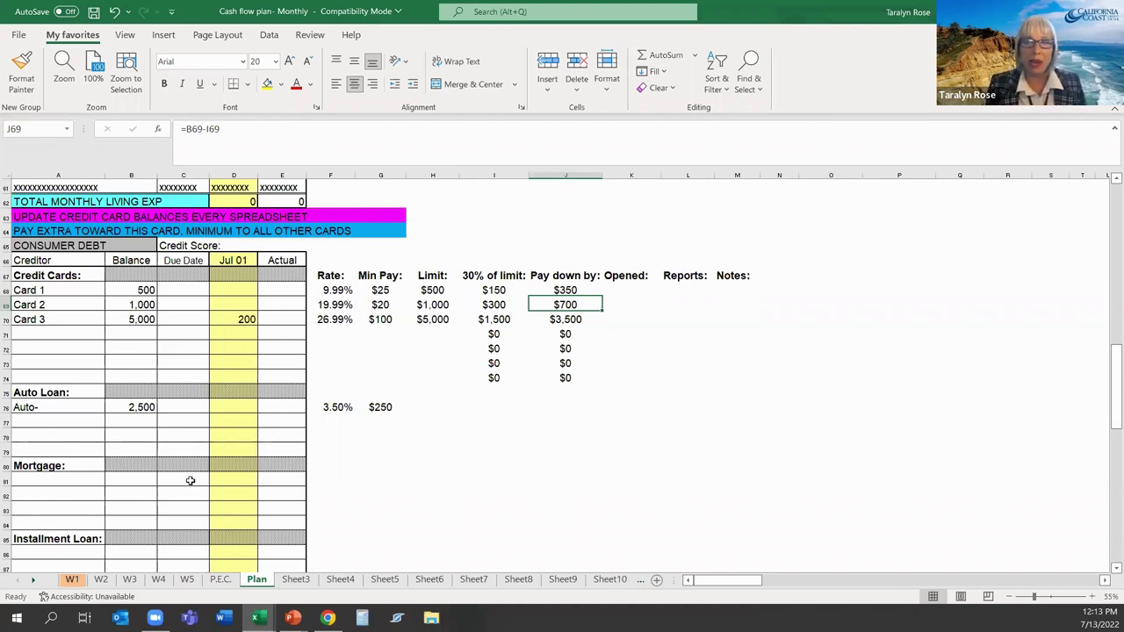
- Enter the Jul 01 payments: 25 for Card 1, 20 for Card 2, 100 for Card 3 and 250 for the auto loan
left_click(221, 293)
type("25")
key("Return")
type("20")
key("Return")
type("100")
key("Return")
left_click(243, 408)
type("250")
key("Return")
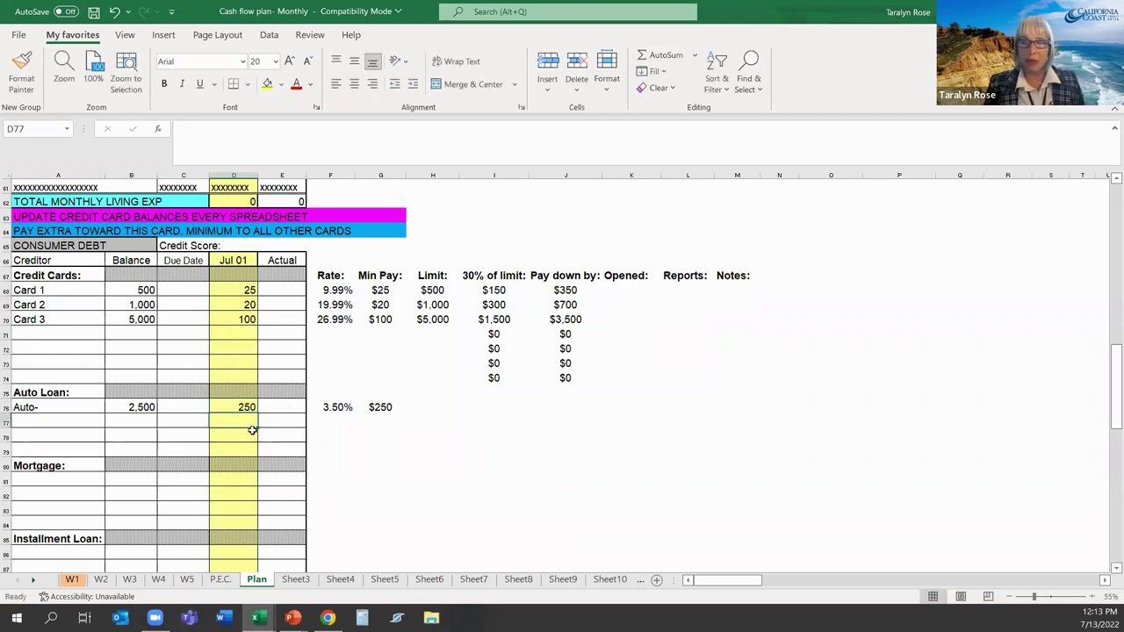
- Review the auto loan's balance, rate and payment and the planned card payments, and switch to the Monthly Debt Payments slide
left_click(134, 409)
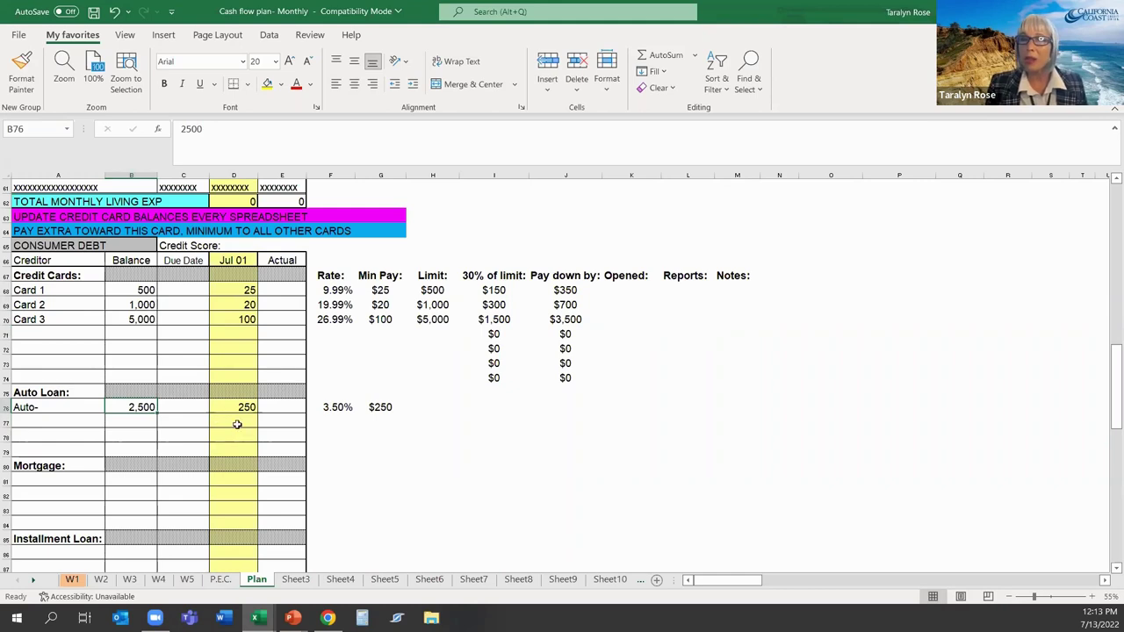
left_click(320, 407)
left_click(230, 406)
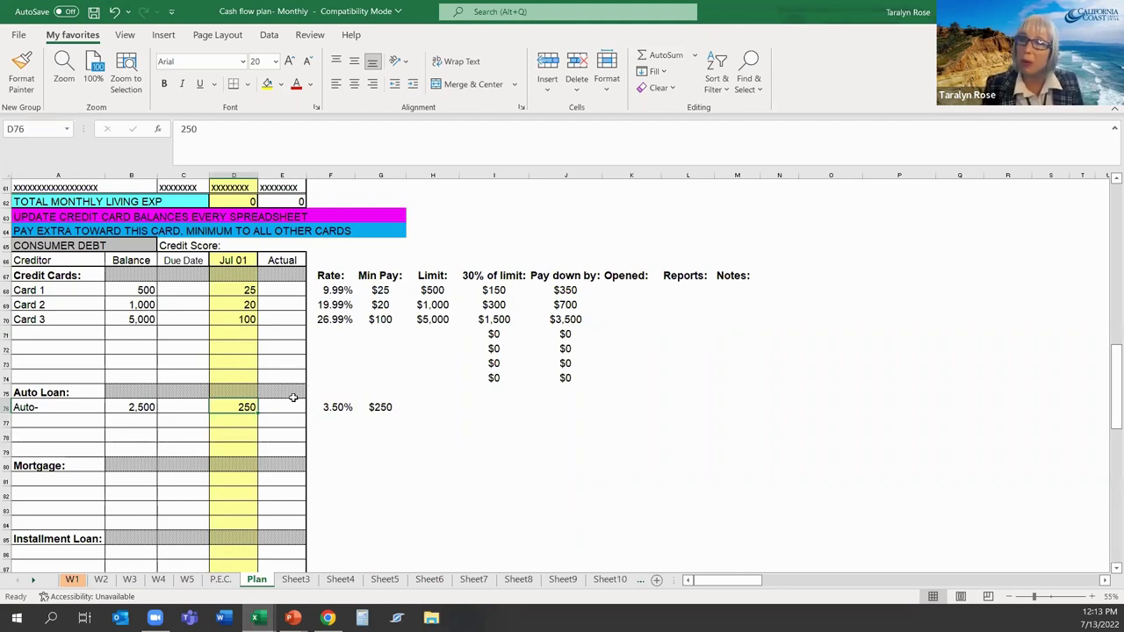
left_click(212, 303)
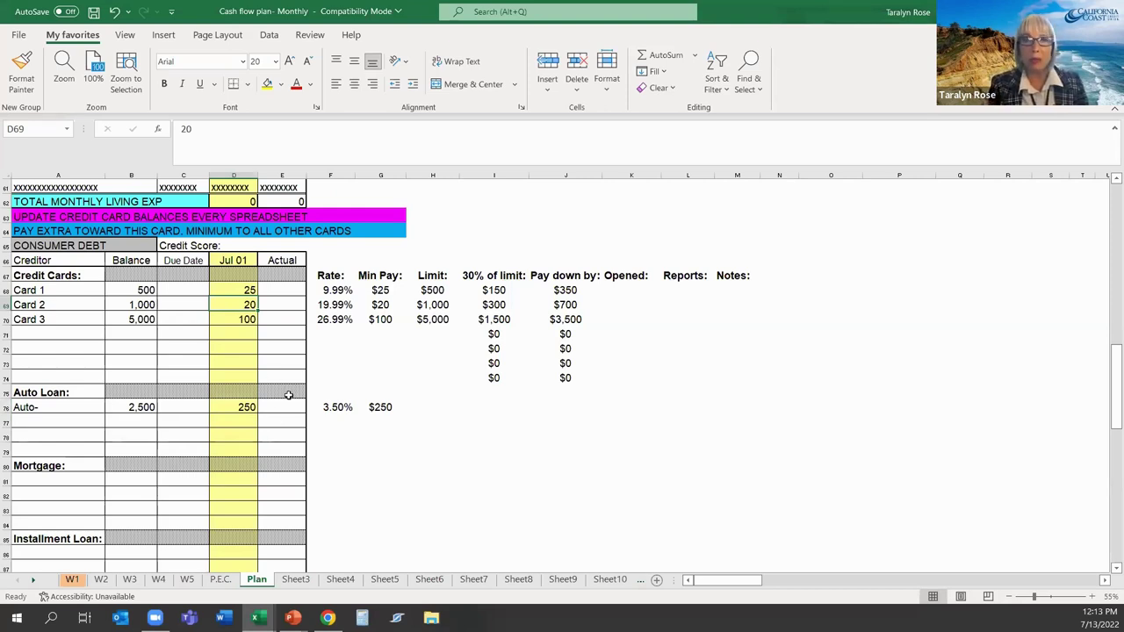
left_click(216, 288)
left_click(222, 393, "shift")
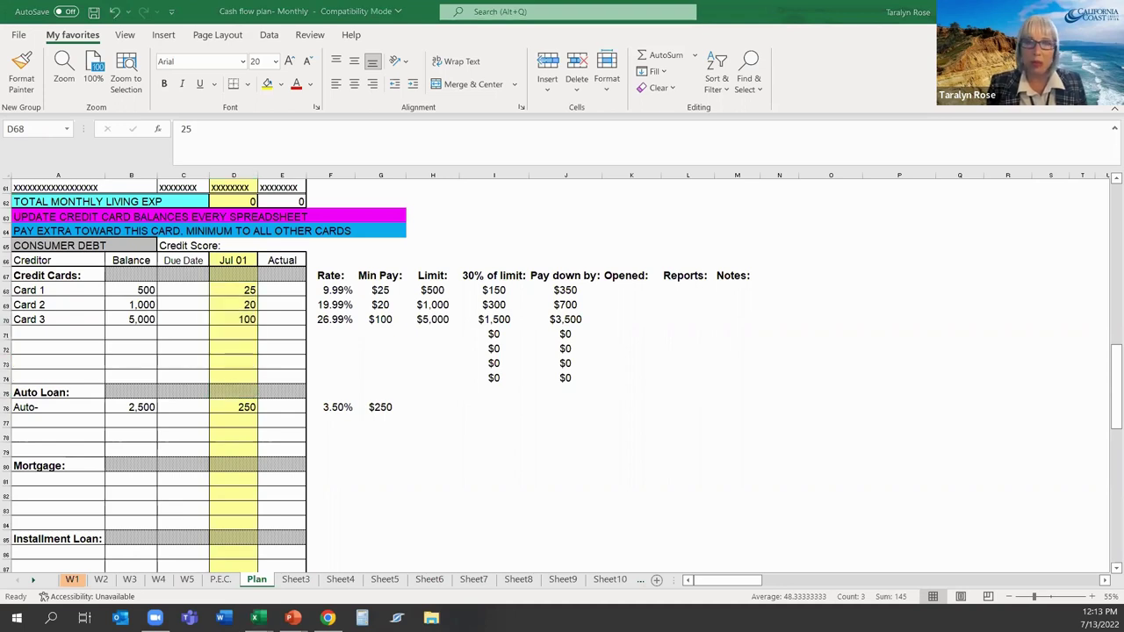
key("alt+Tab")
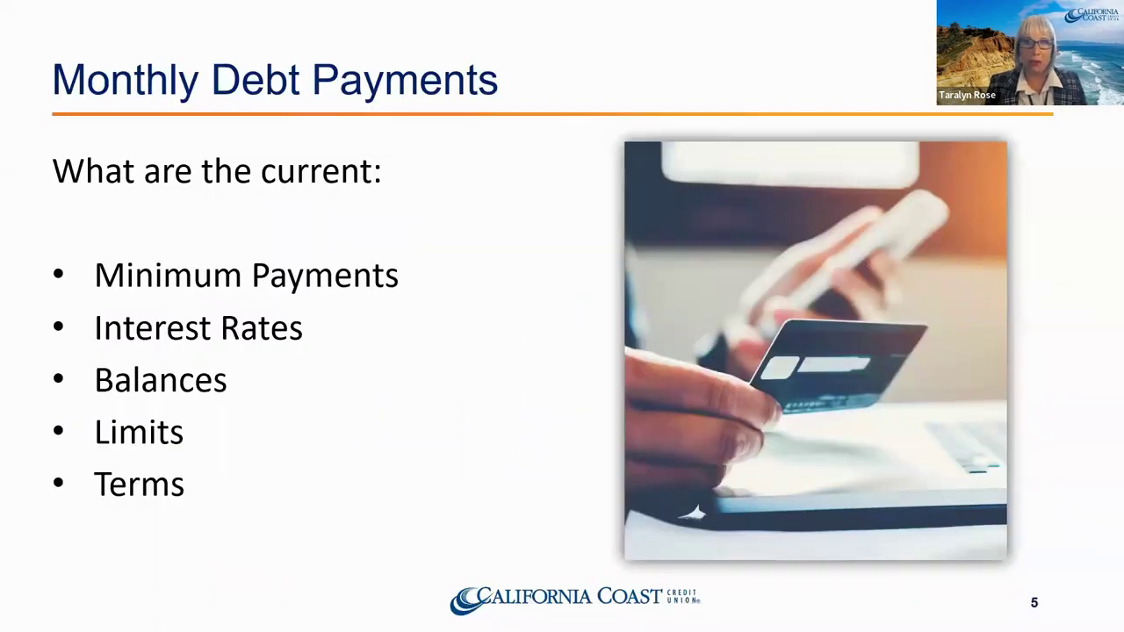